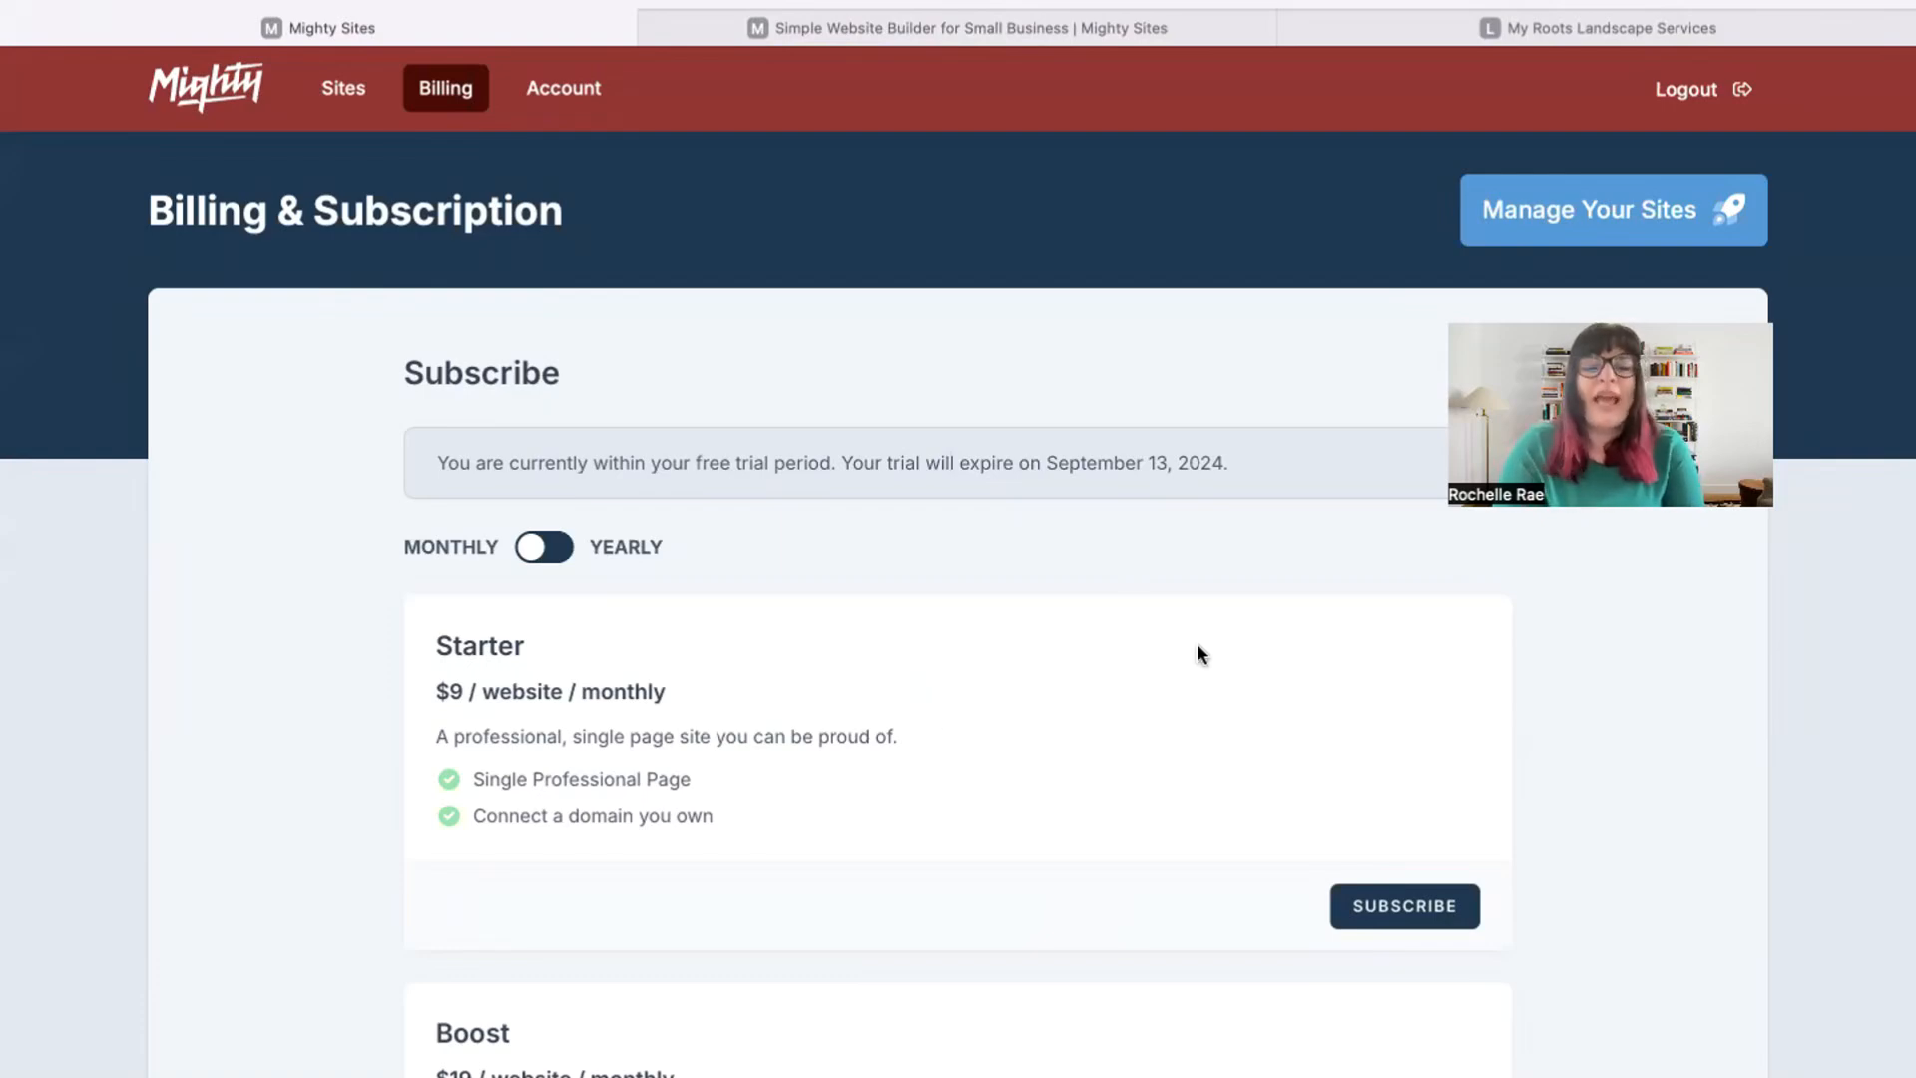
scroll(1197, 652, "down", 2)
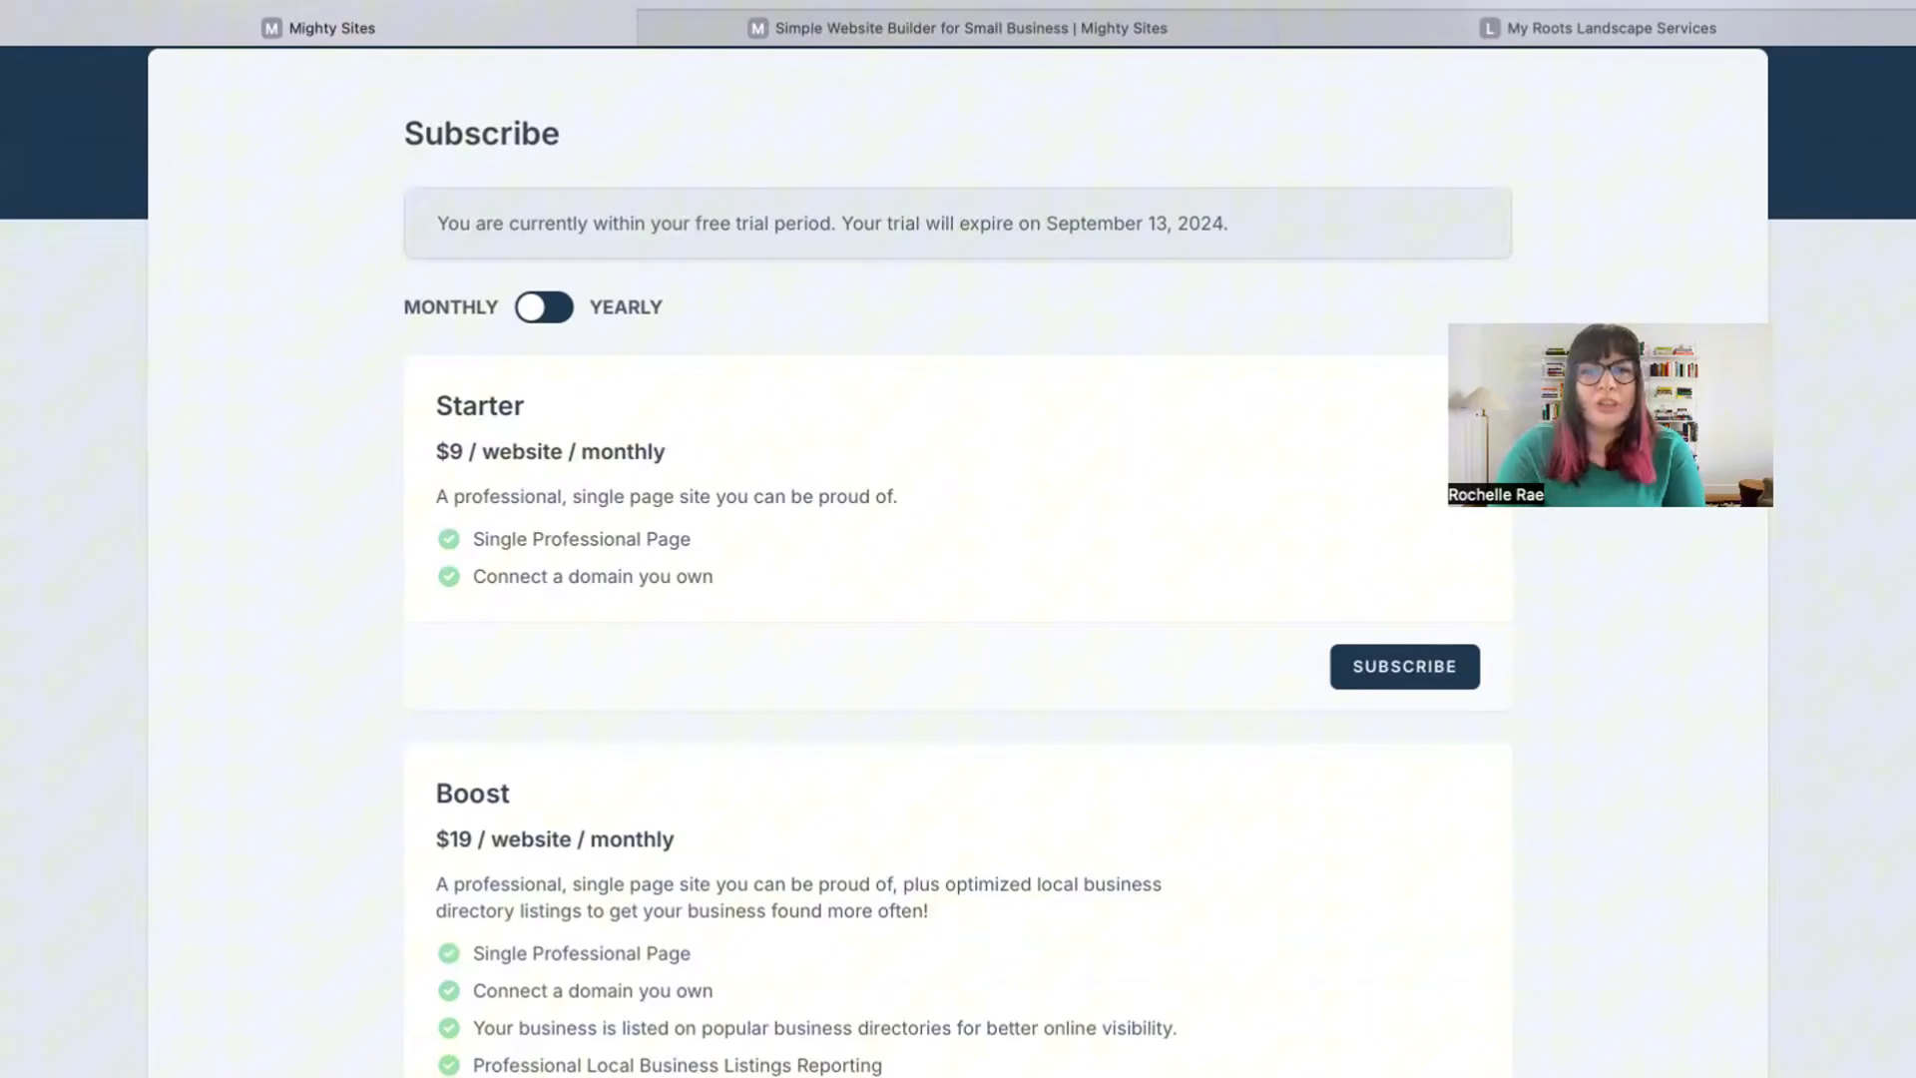
scroll(959, 600, "down", 2)
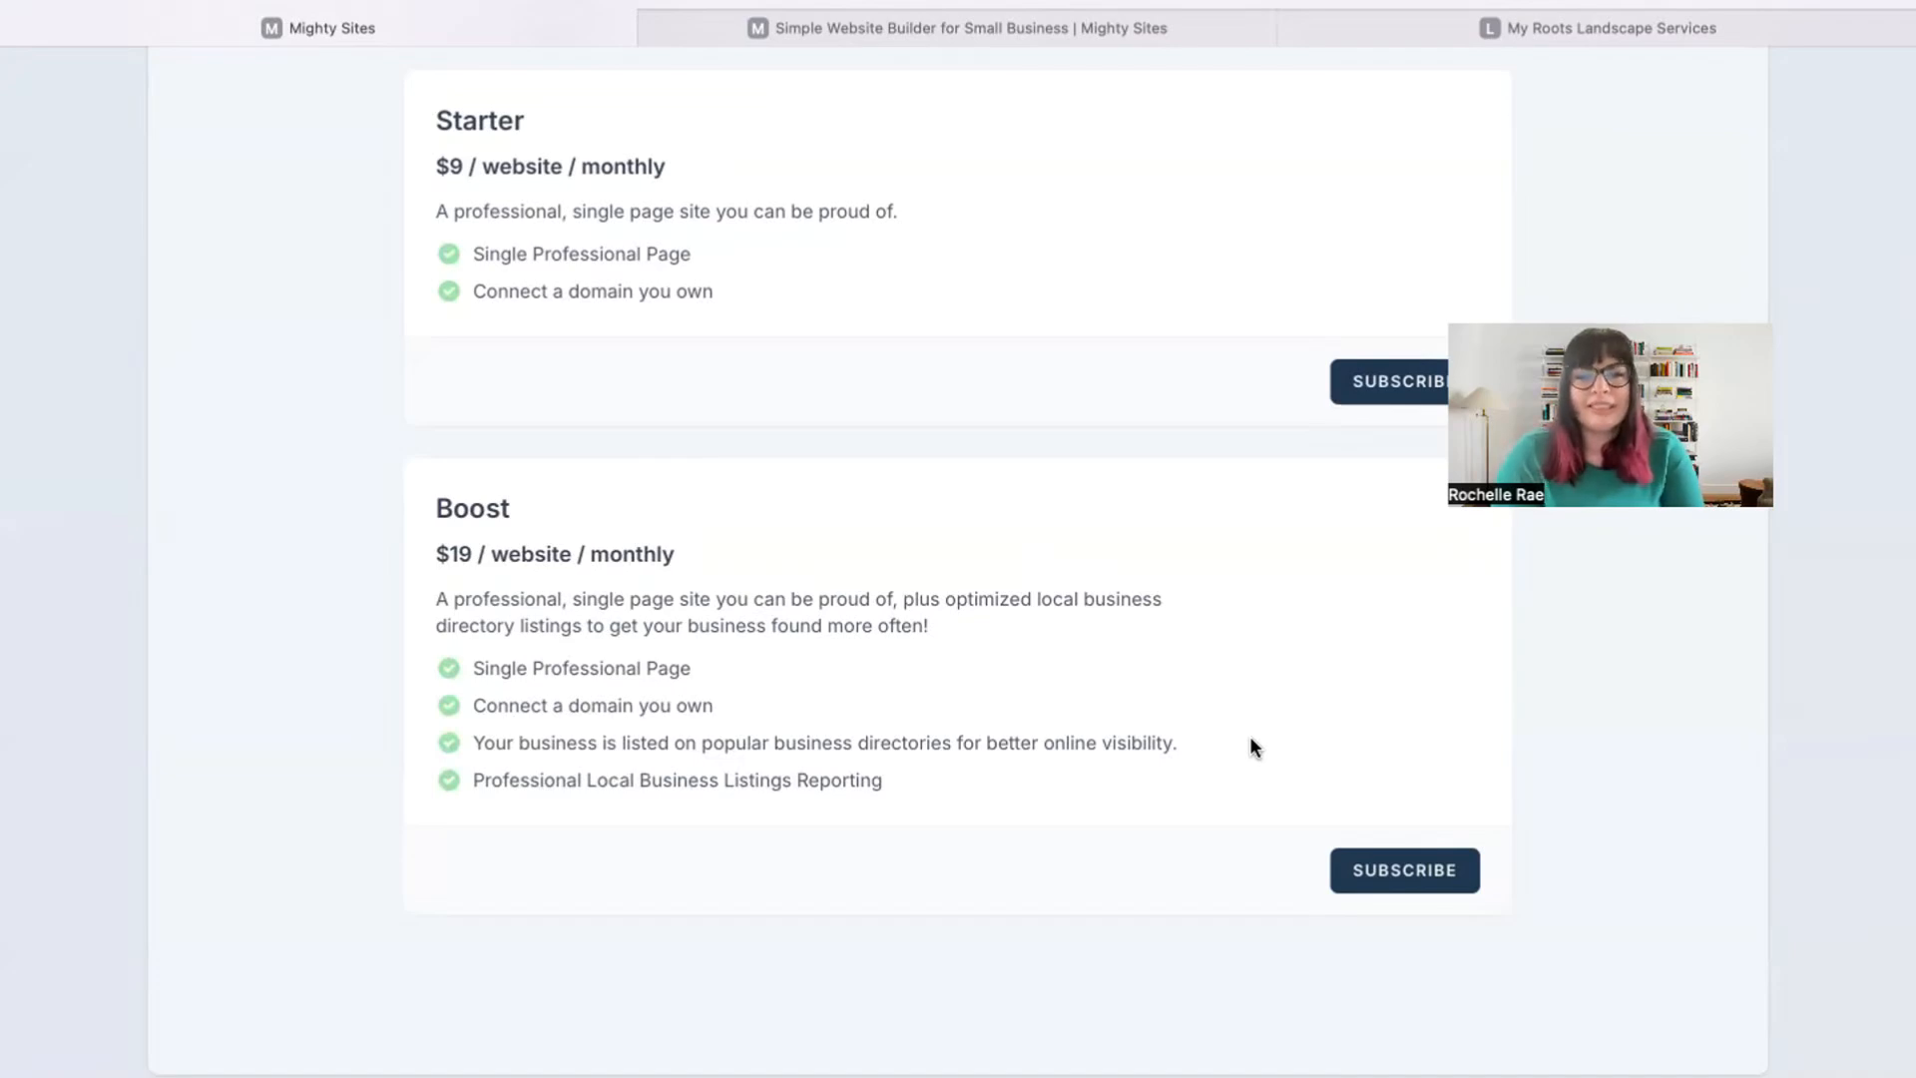
Switch browser tabs to bring up the Mighty Sites 'easiest way to launch a website' homepage
left_click(1497, 27)
scroll(958, 599, "up", 3)
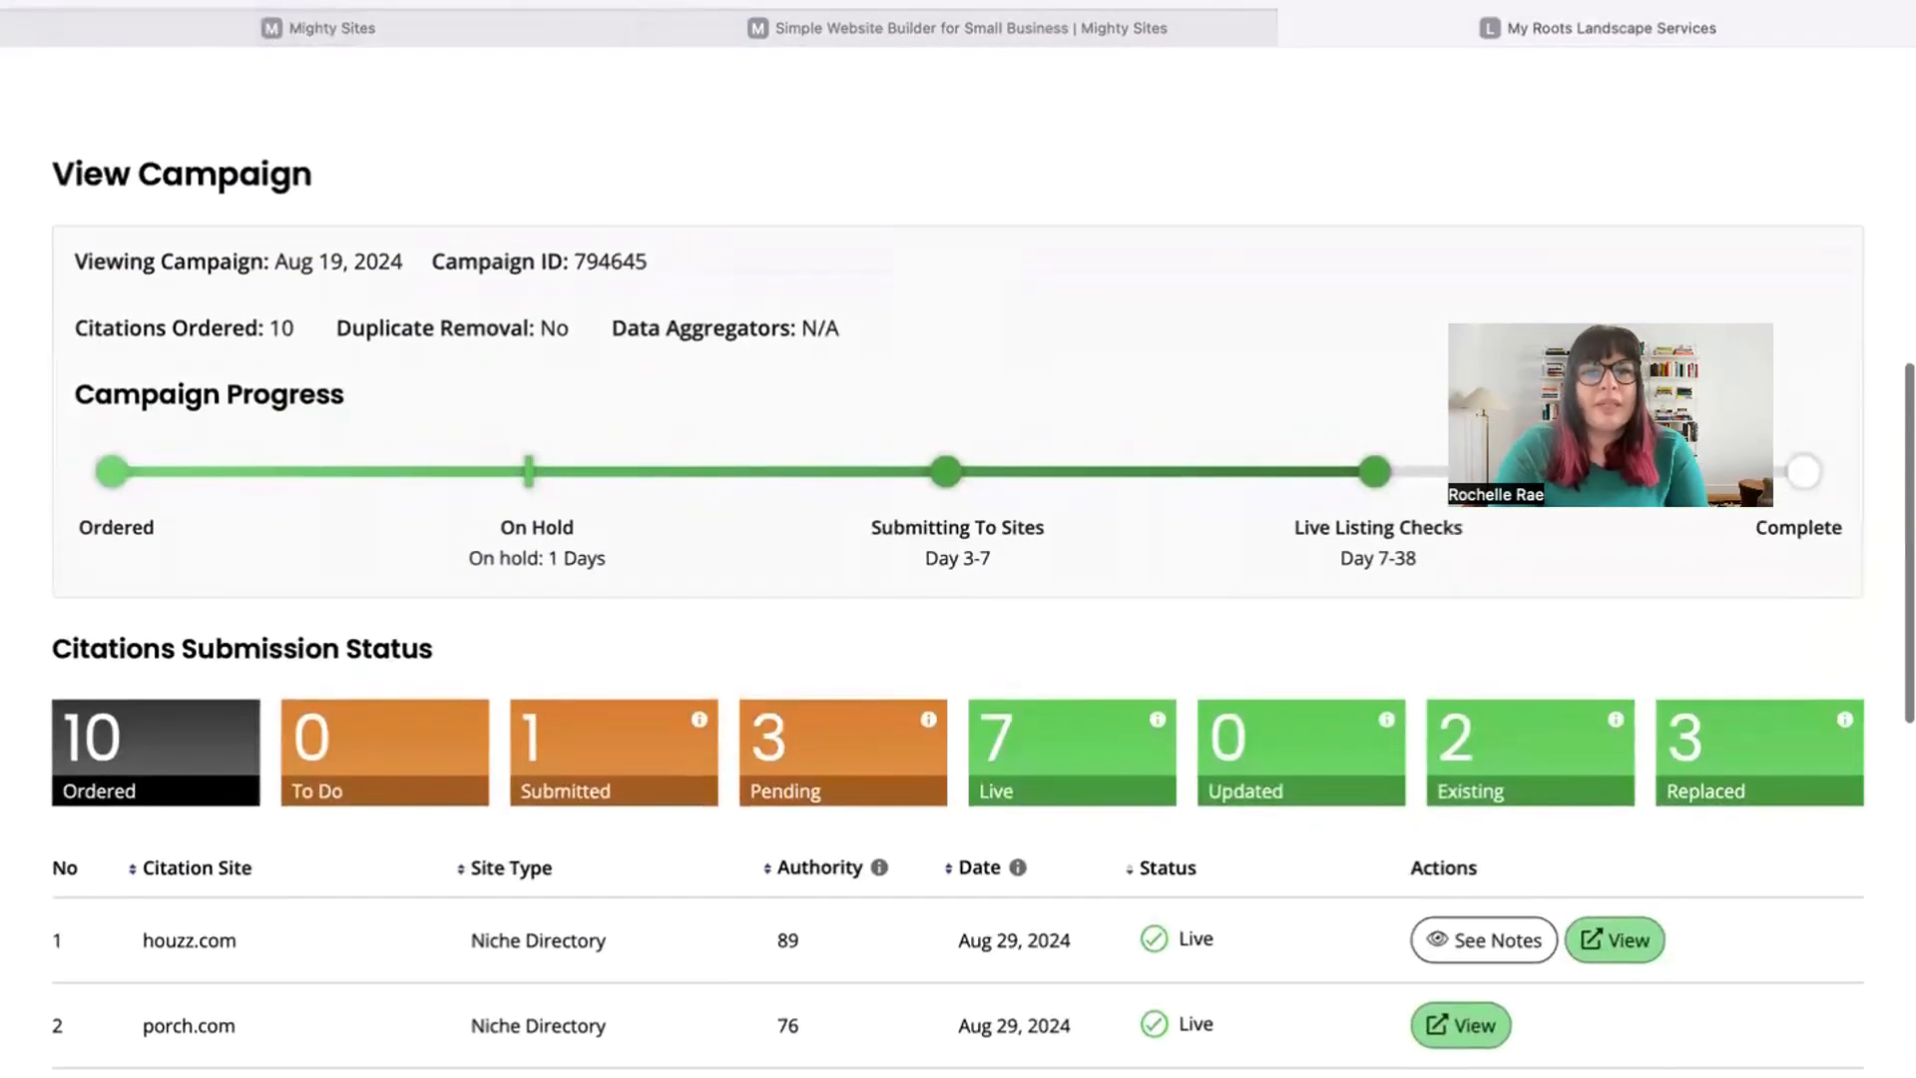
scroll(957, 598, "up", 5)
scroll(958, 599, "down", 2)
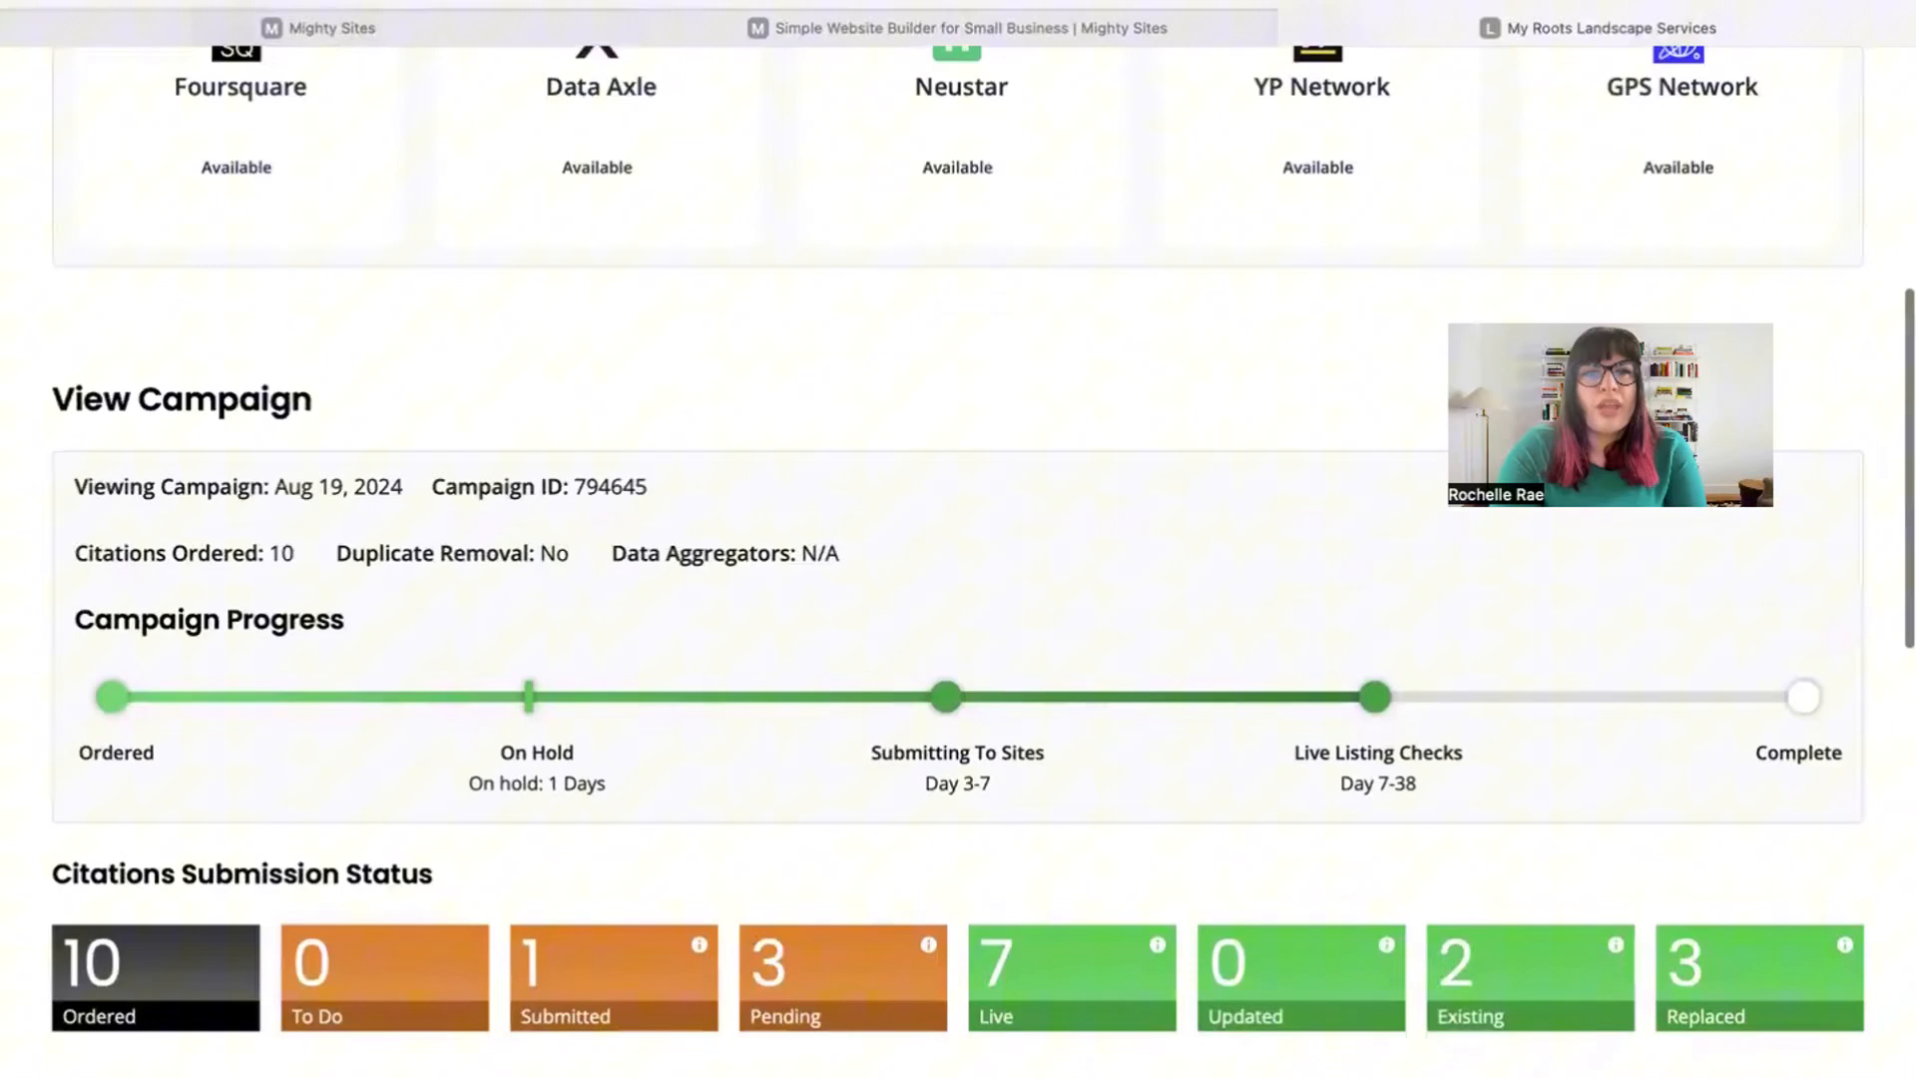
scroll(958, 598, "down", 1)
scroll(957, 598, "down", 1)
scroll(958, 600, "down", 1)
scroll(959, 599, "down", 1)
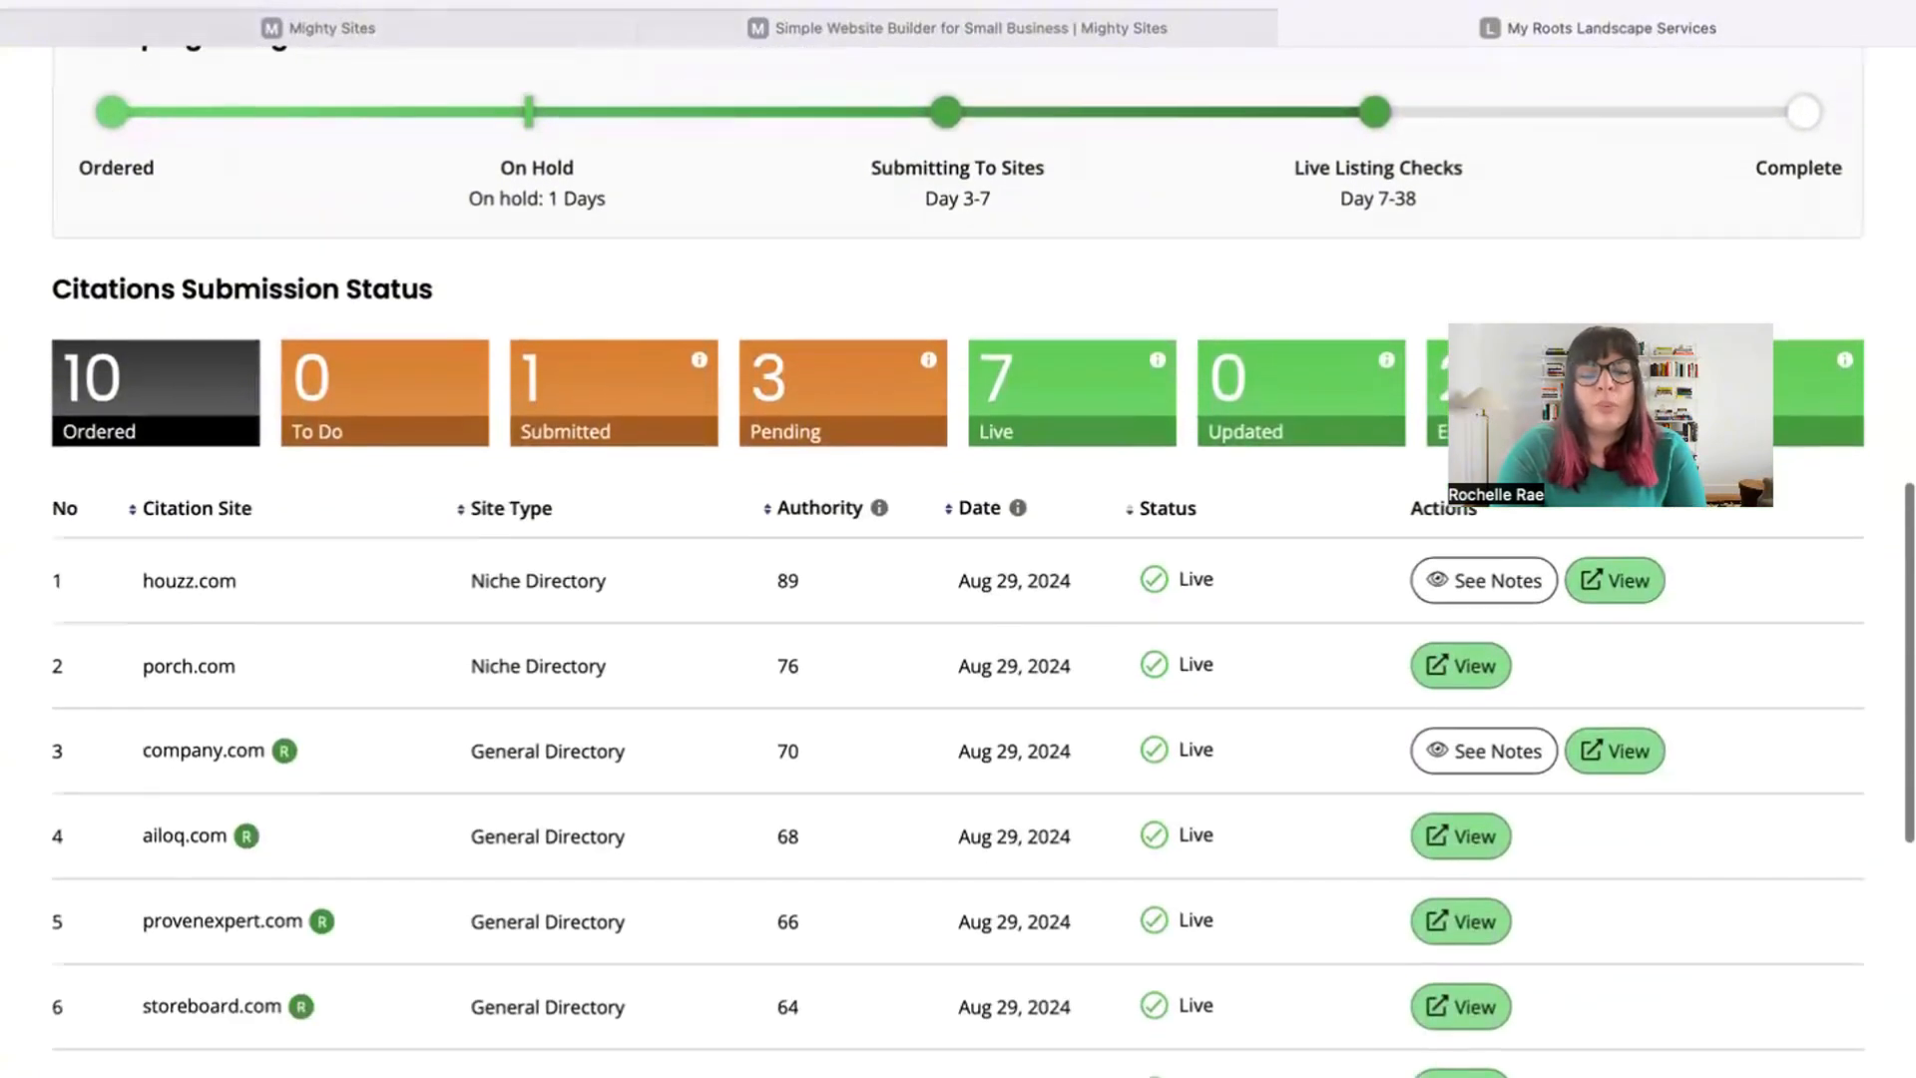
scroll(1109, 121, "down", 2)
scroll(1108, 121, "down", 1)
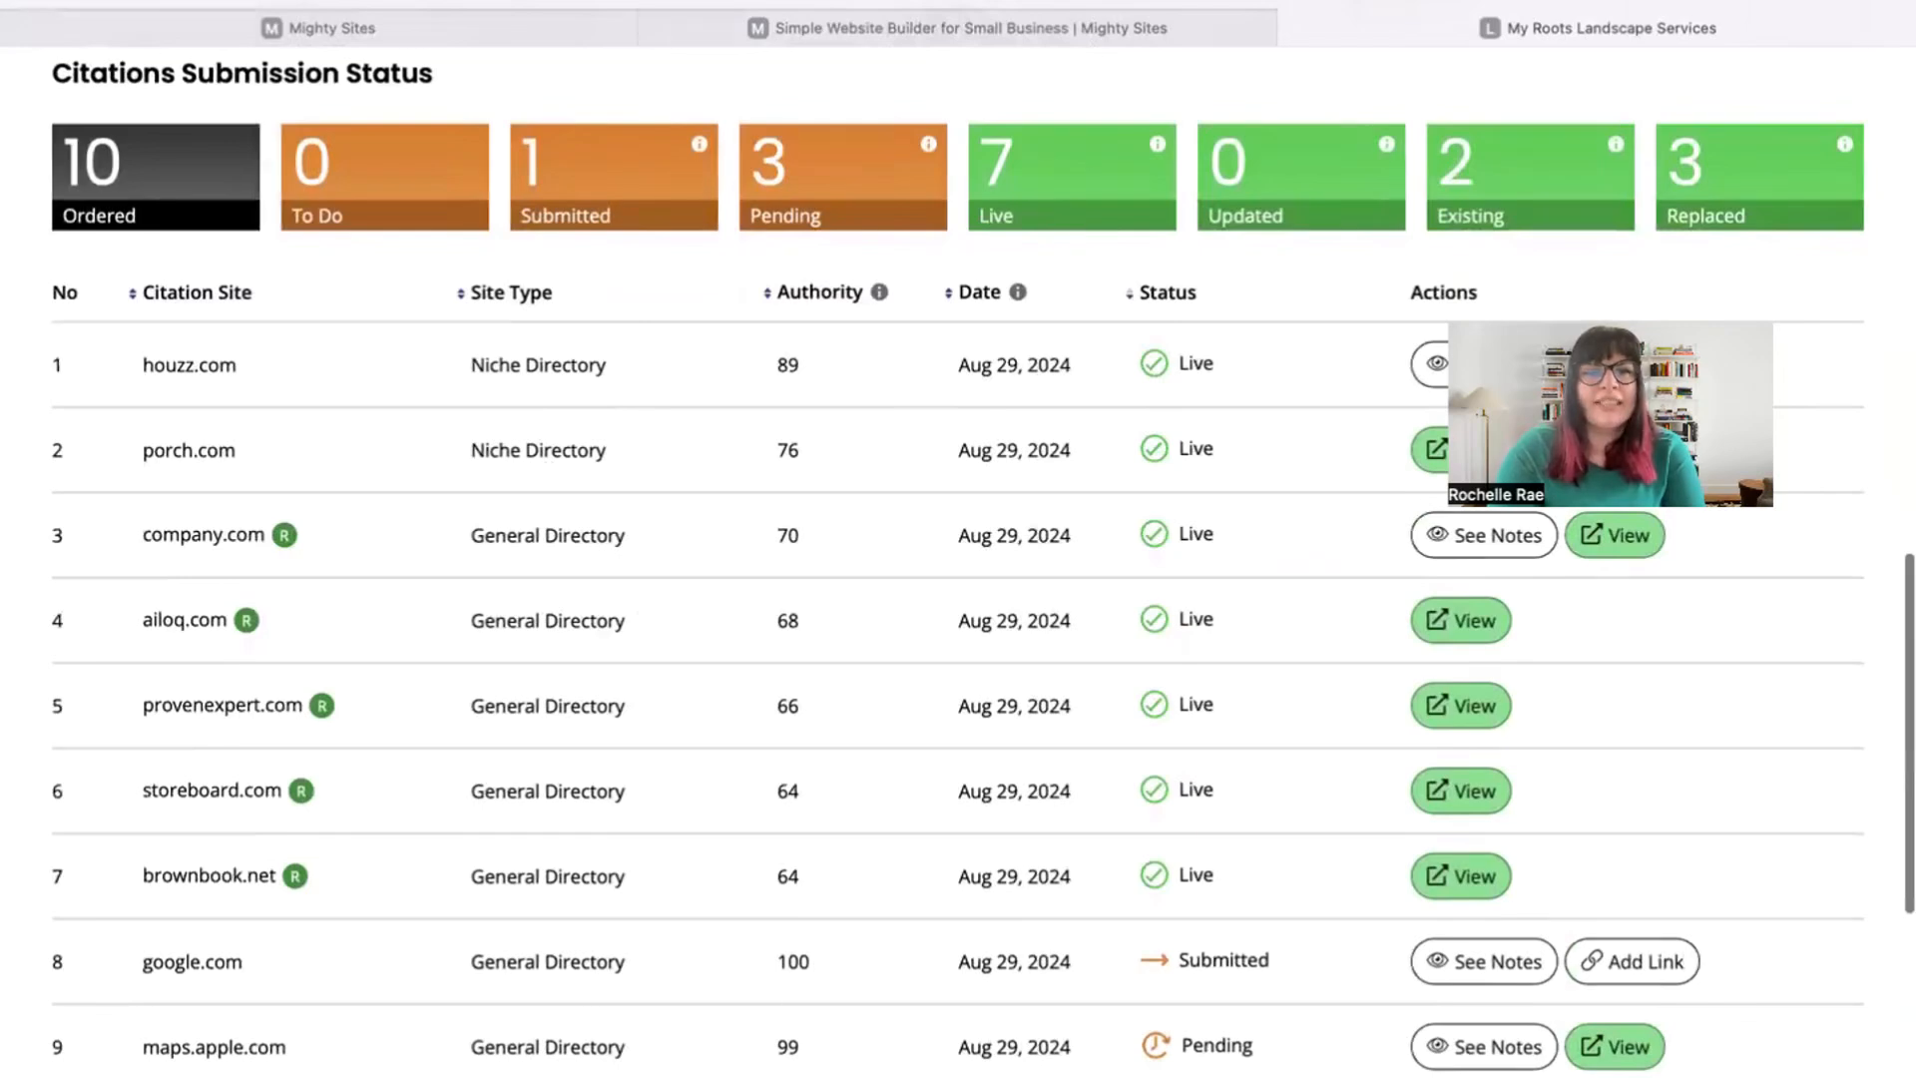
scroll(747, 1049, "up", 1)
scroll(746, 1048, "up", 4)
scroll(893, 185, "up", 2)
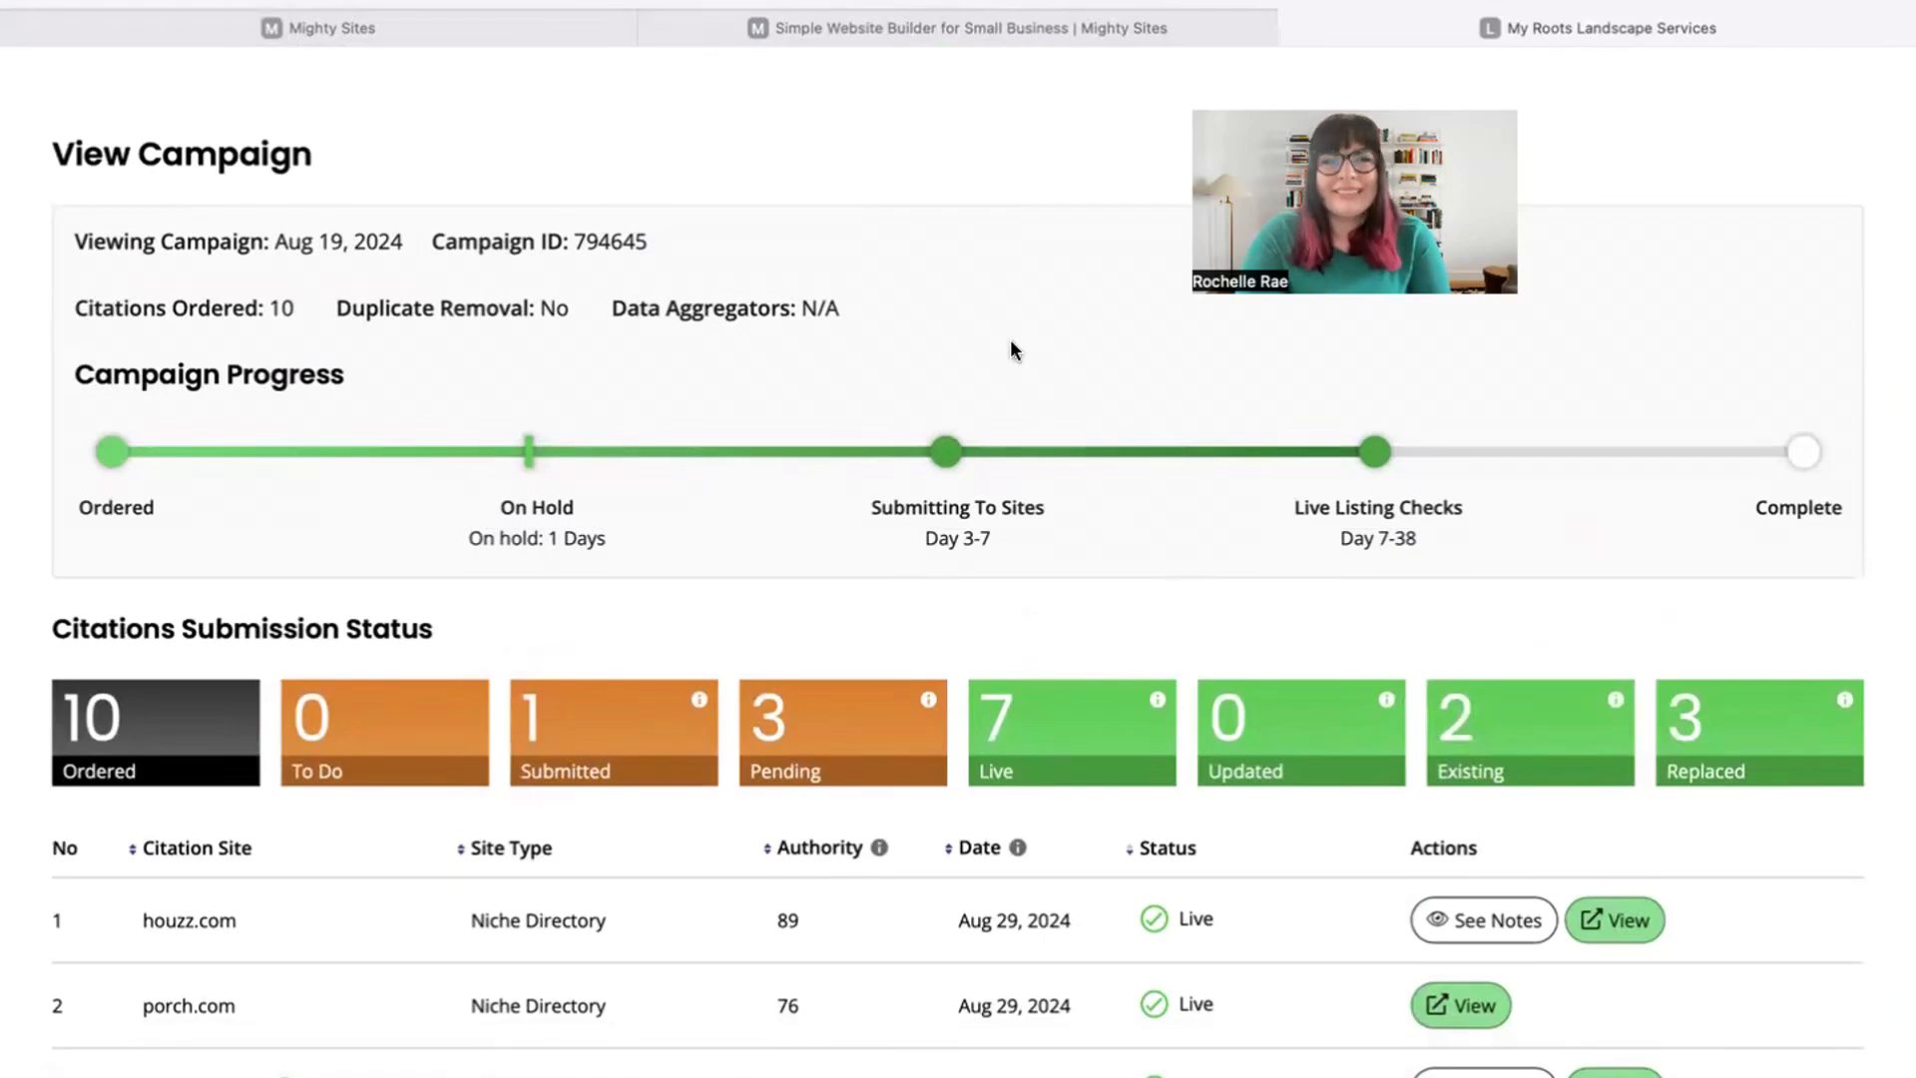
scroll(1098, 200, "up", 5)
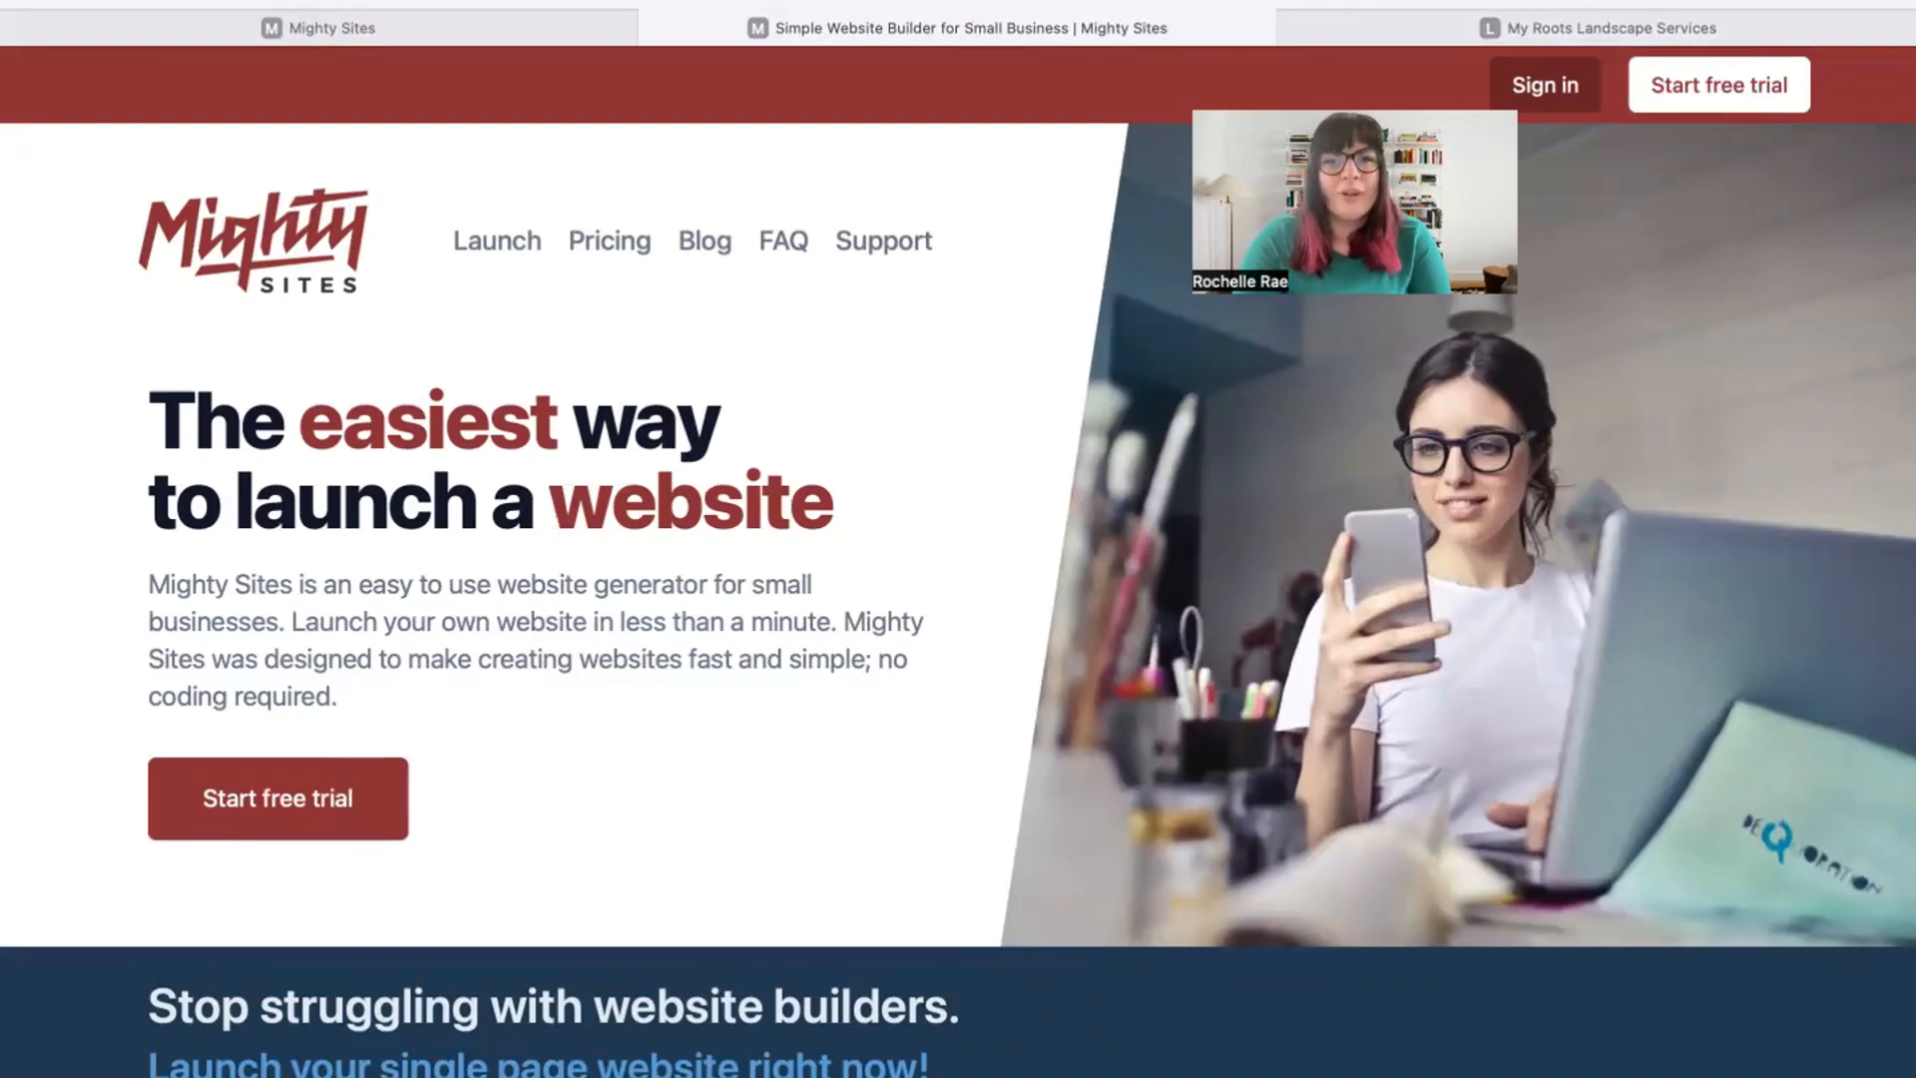
scroll(1153, 768, "down", 1)
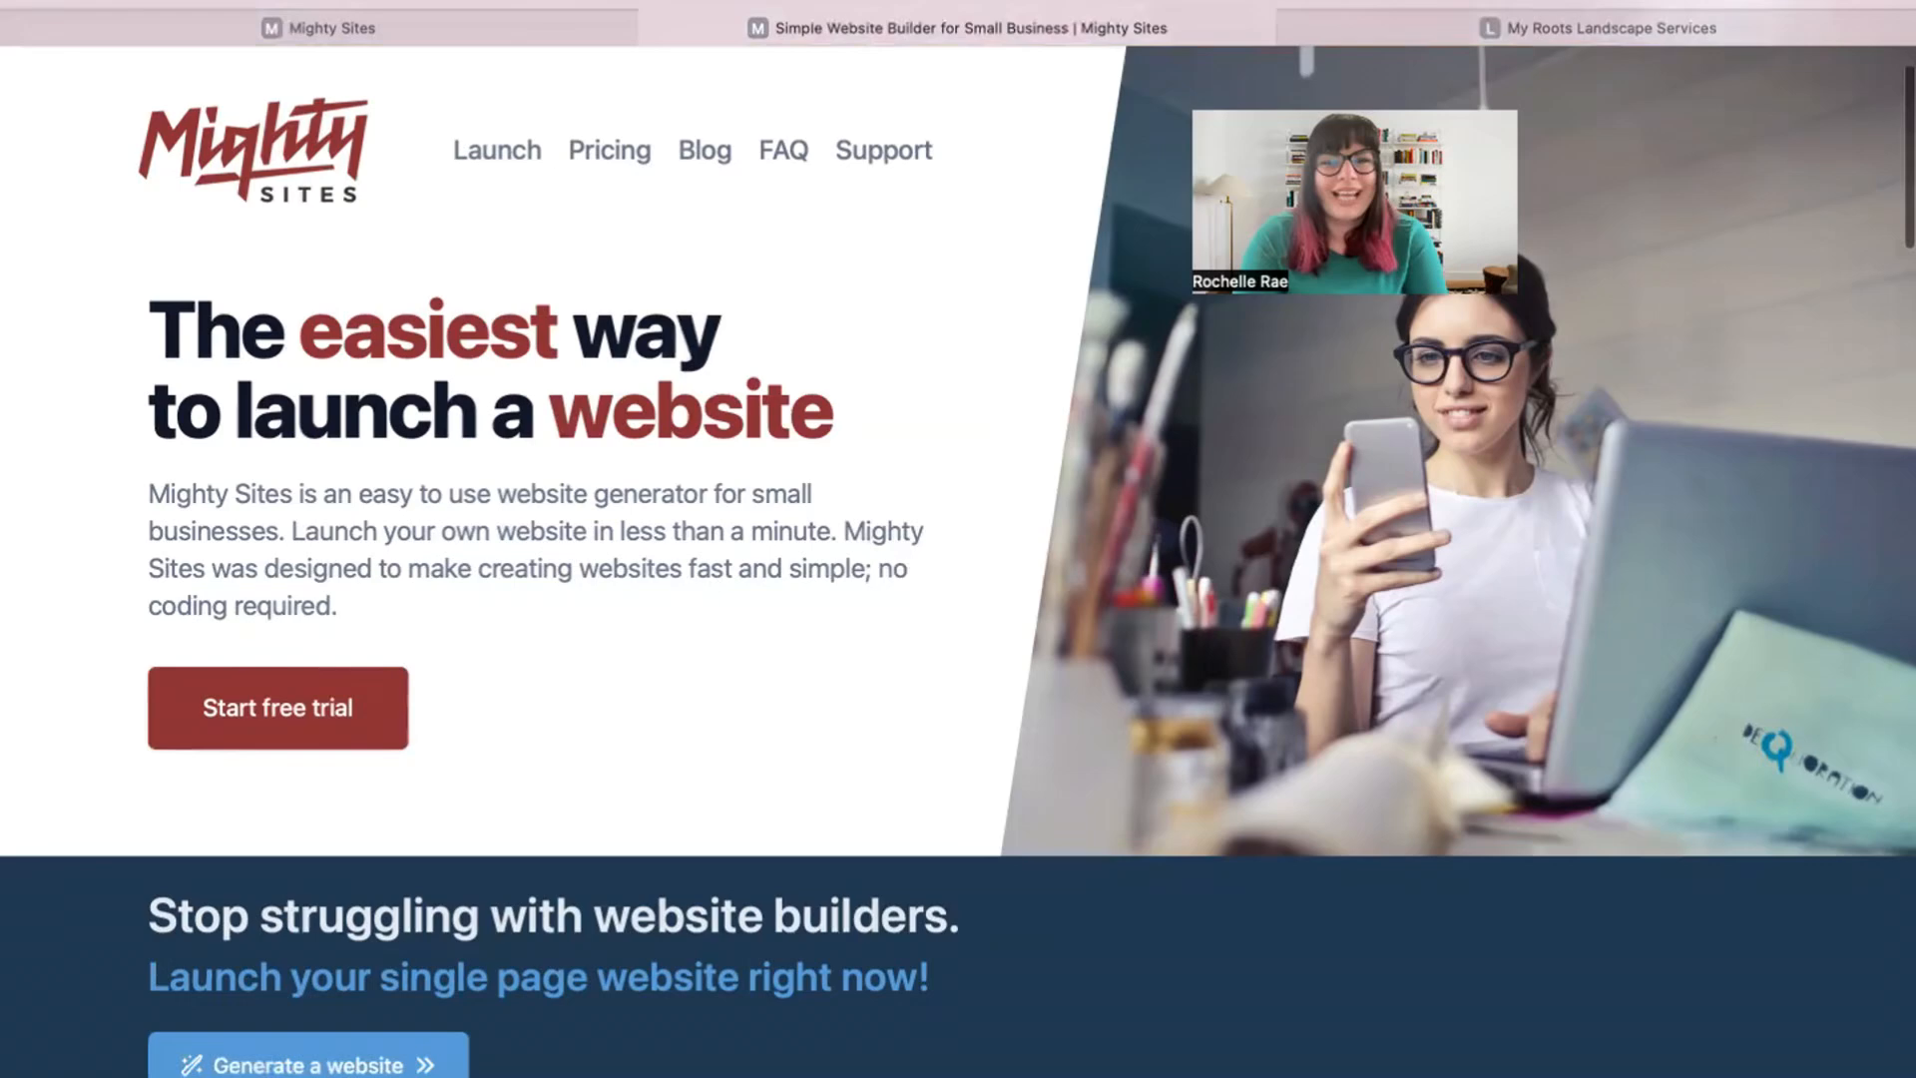
scroll(1153, 768, "down", 2)
scroll(1152, 768, "down", 2)
scroll(1152, 768, "down", 2)
scroll(959, 538, "down", 3)
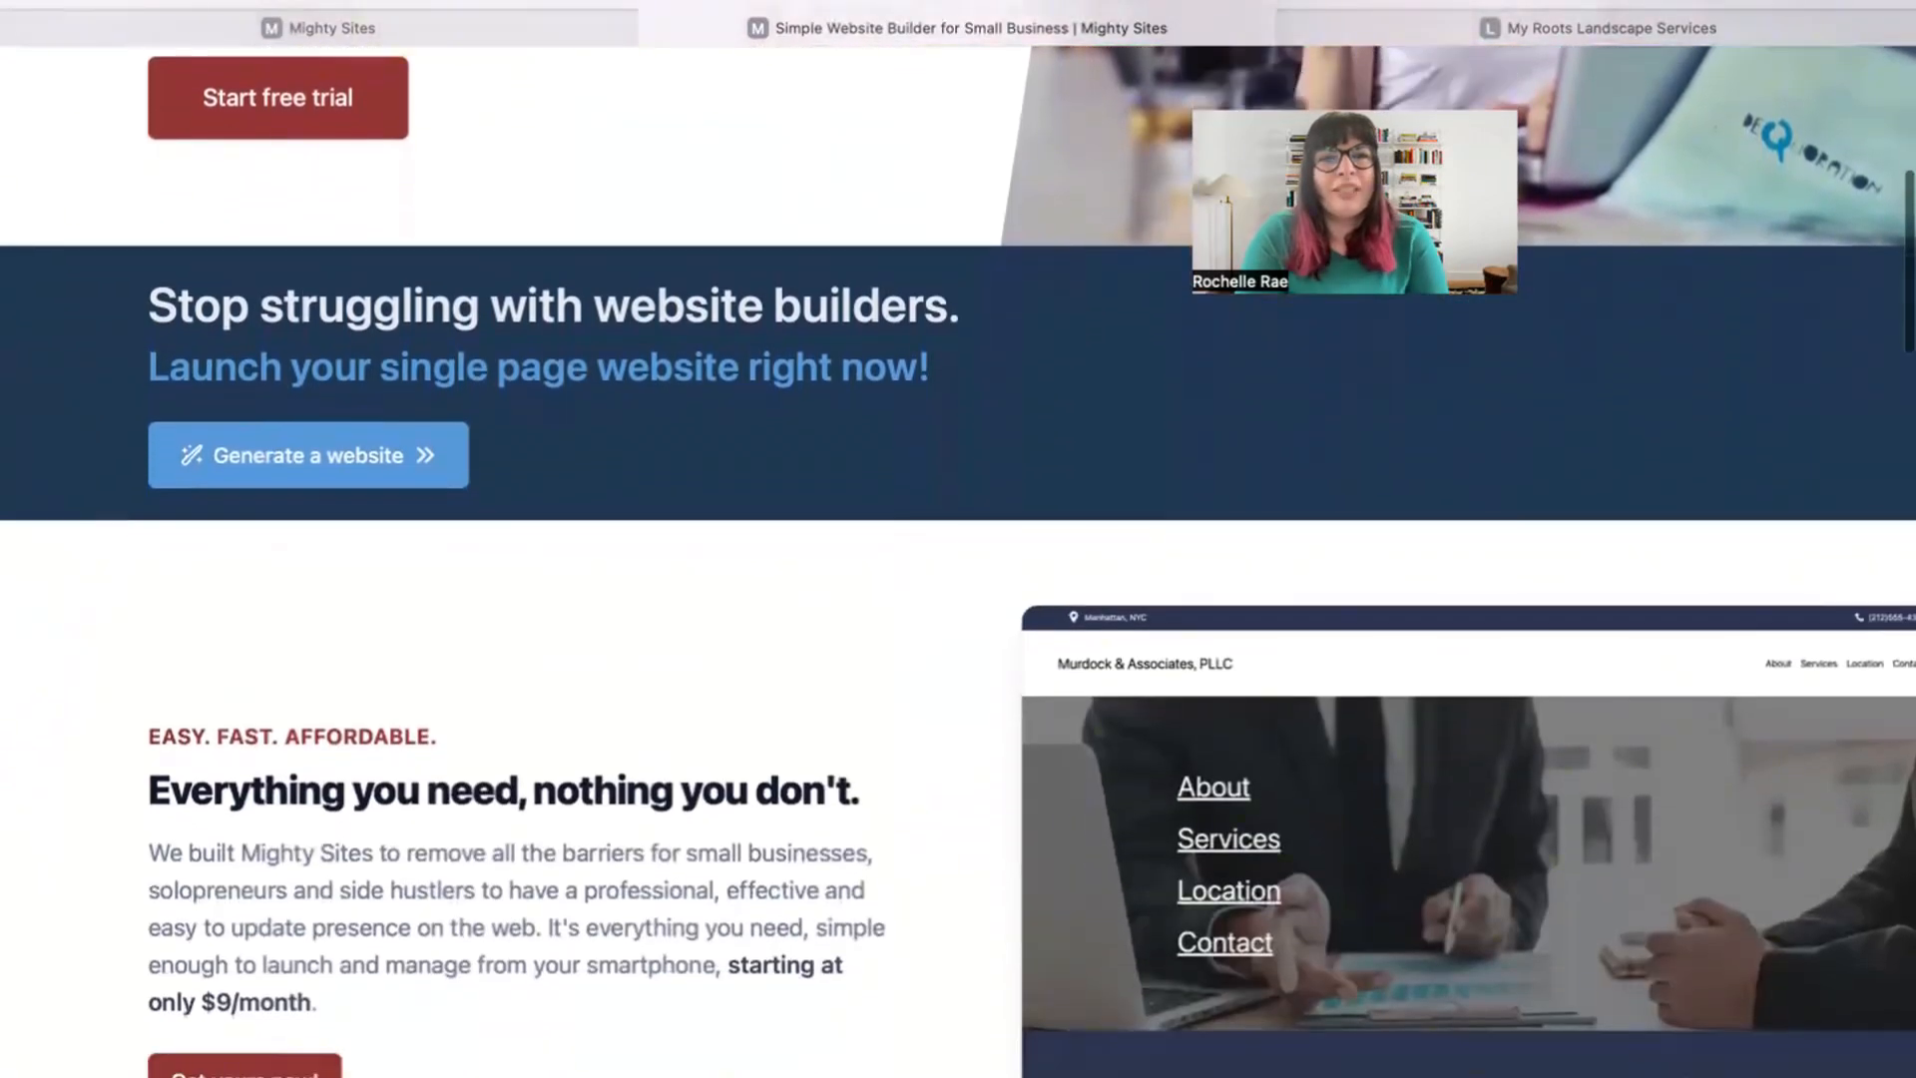
scroll(958, 539, "down", 1)
scroll(958, 540, "down", 2)
scroll(958, 539, "down", 2)
scroll(489, 734, "down", 1)
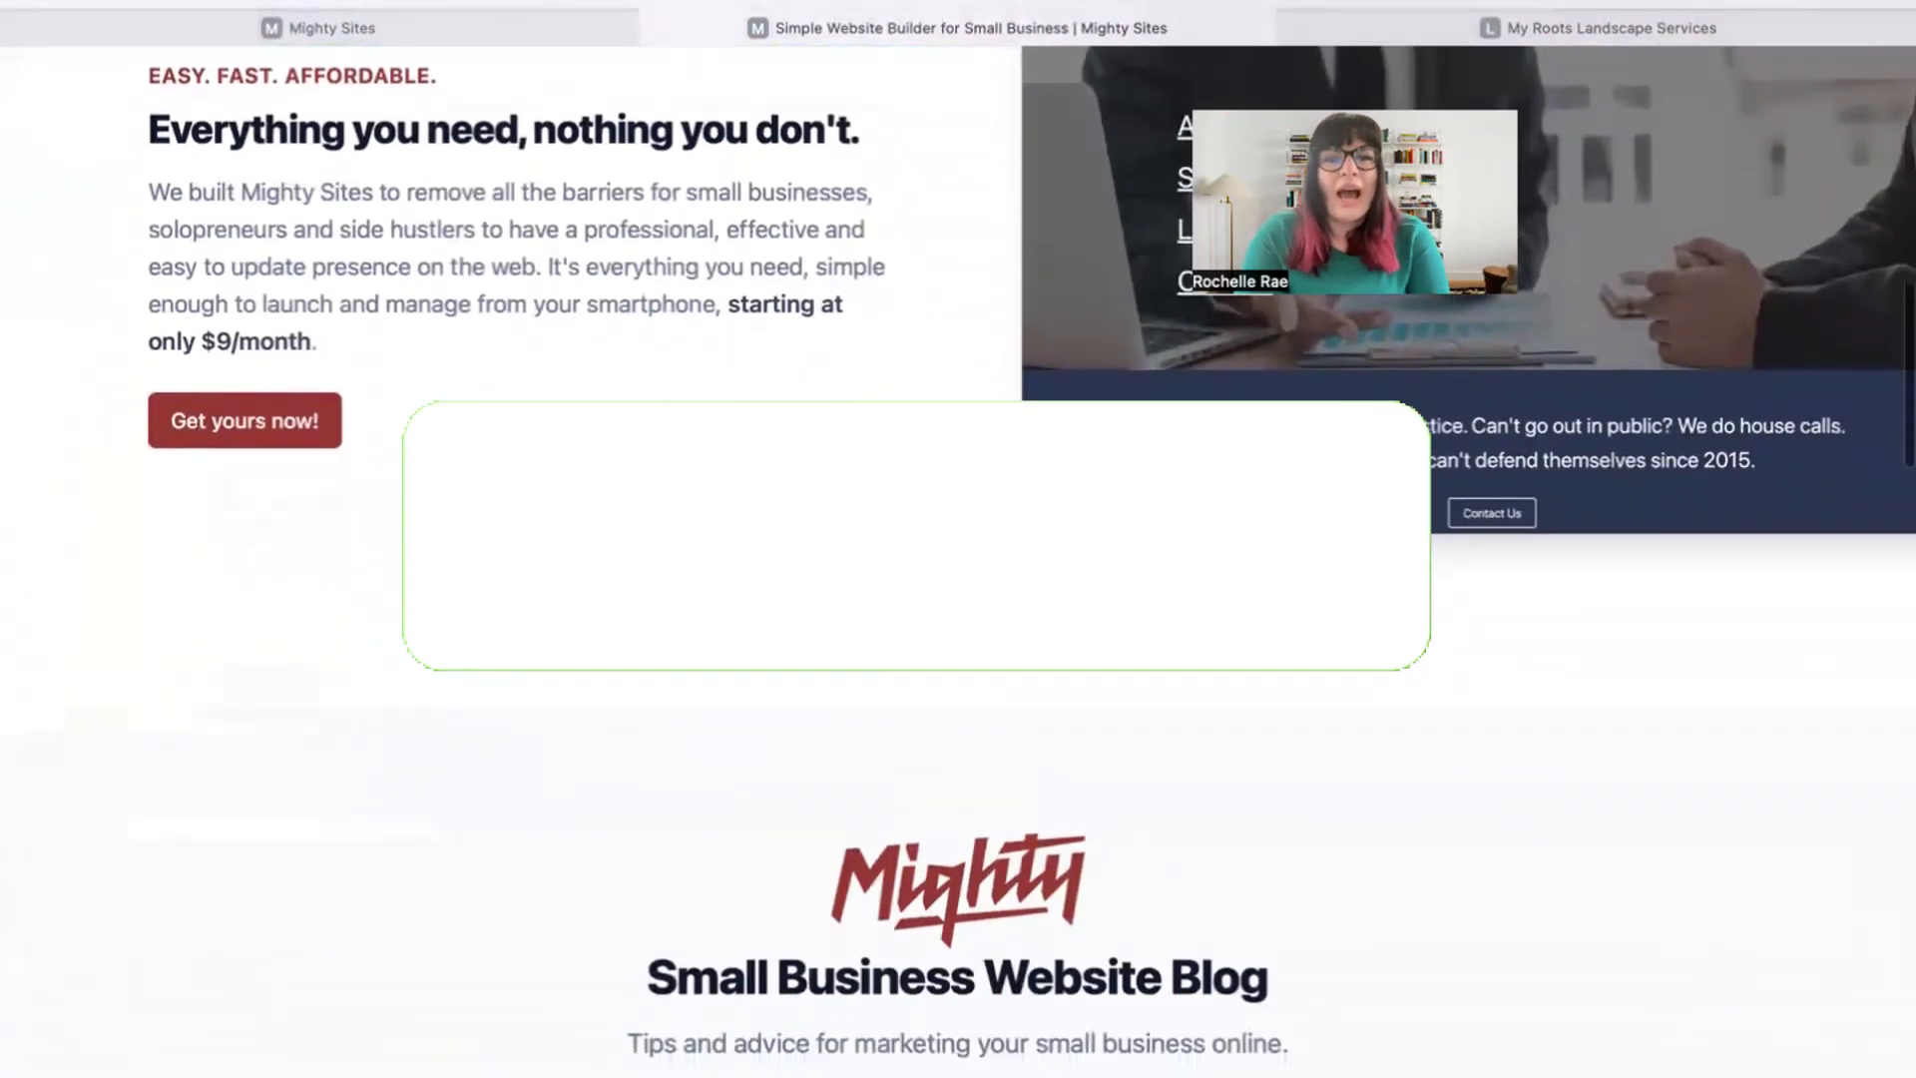
scroll(489, 733, "down", 1)
scroll(489, 733, "down", 1)
scroll(490, 734, "down", 1)
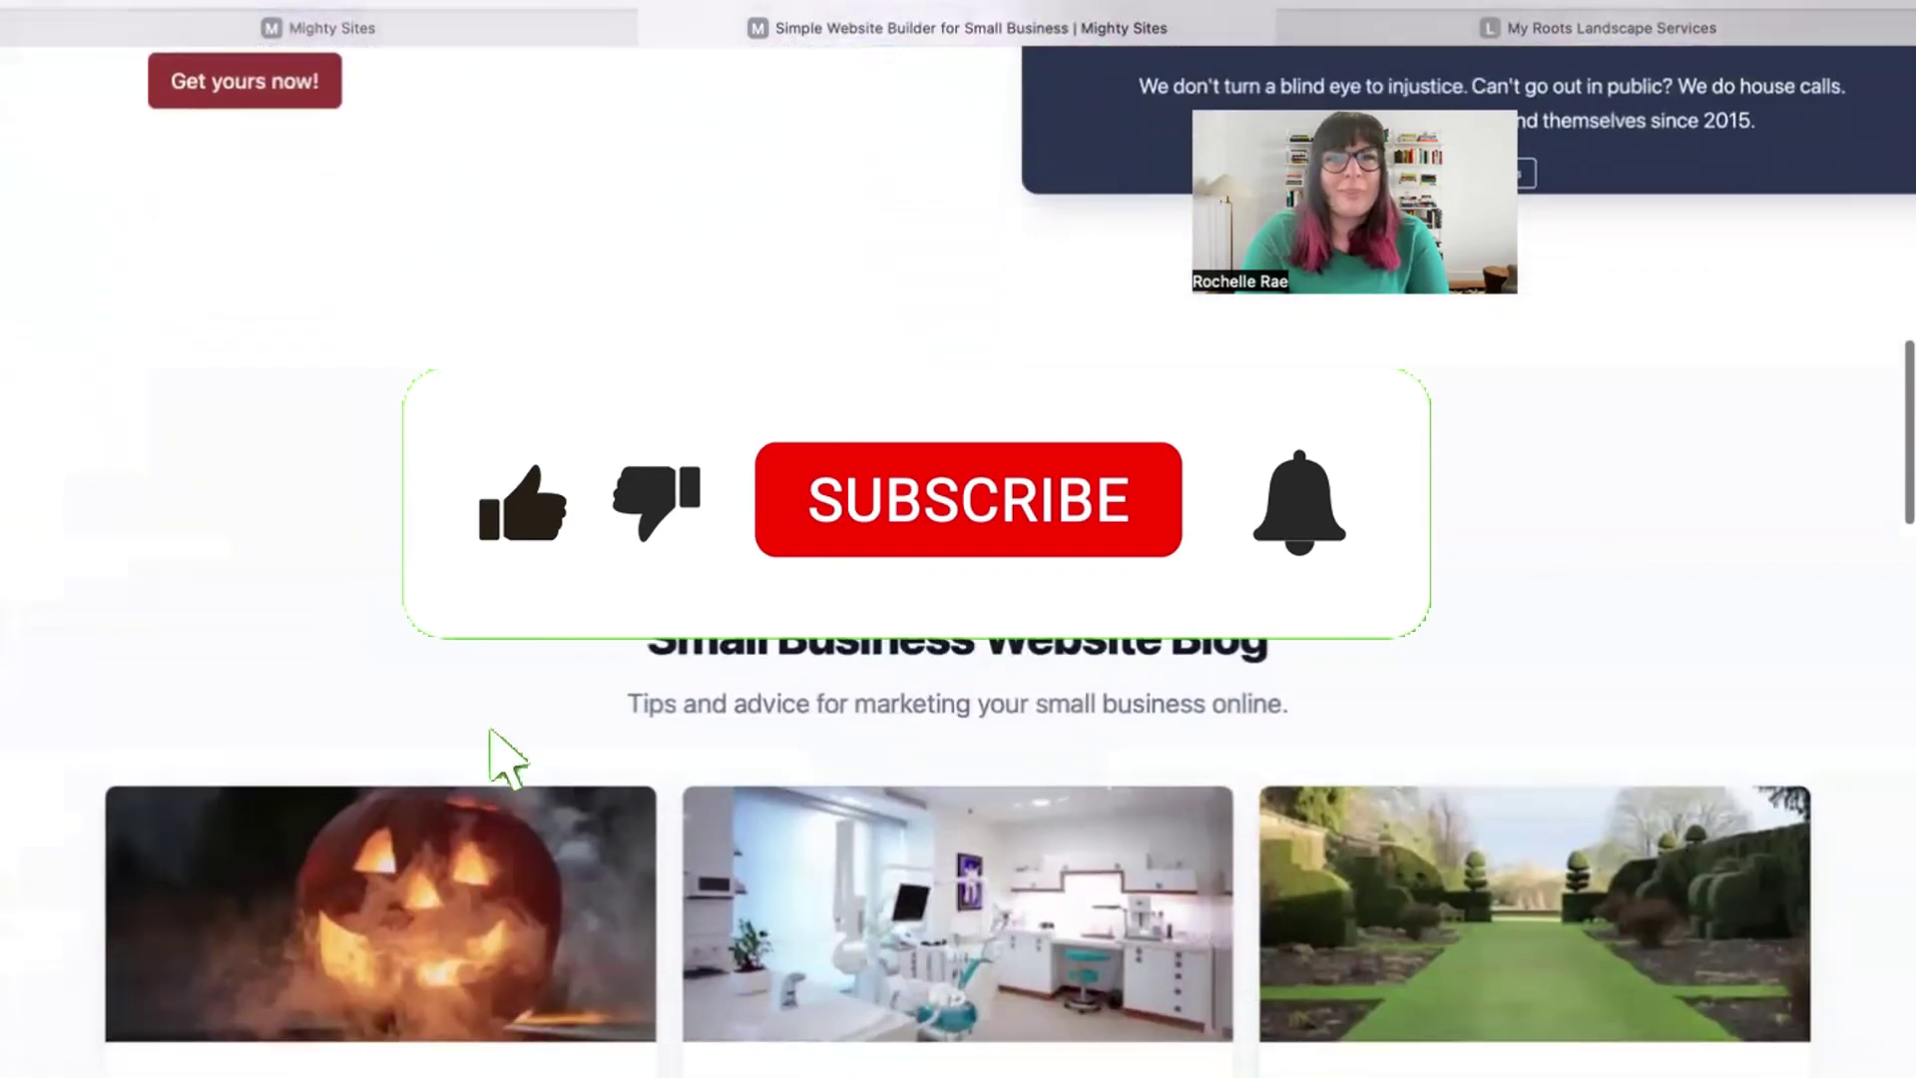
scroll(959, 599, "down", 1)
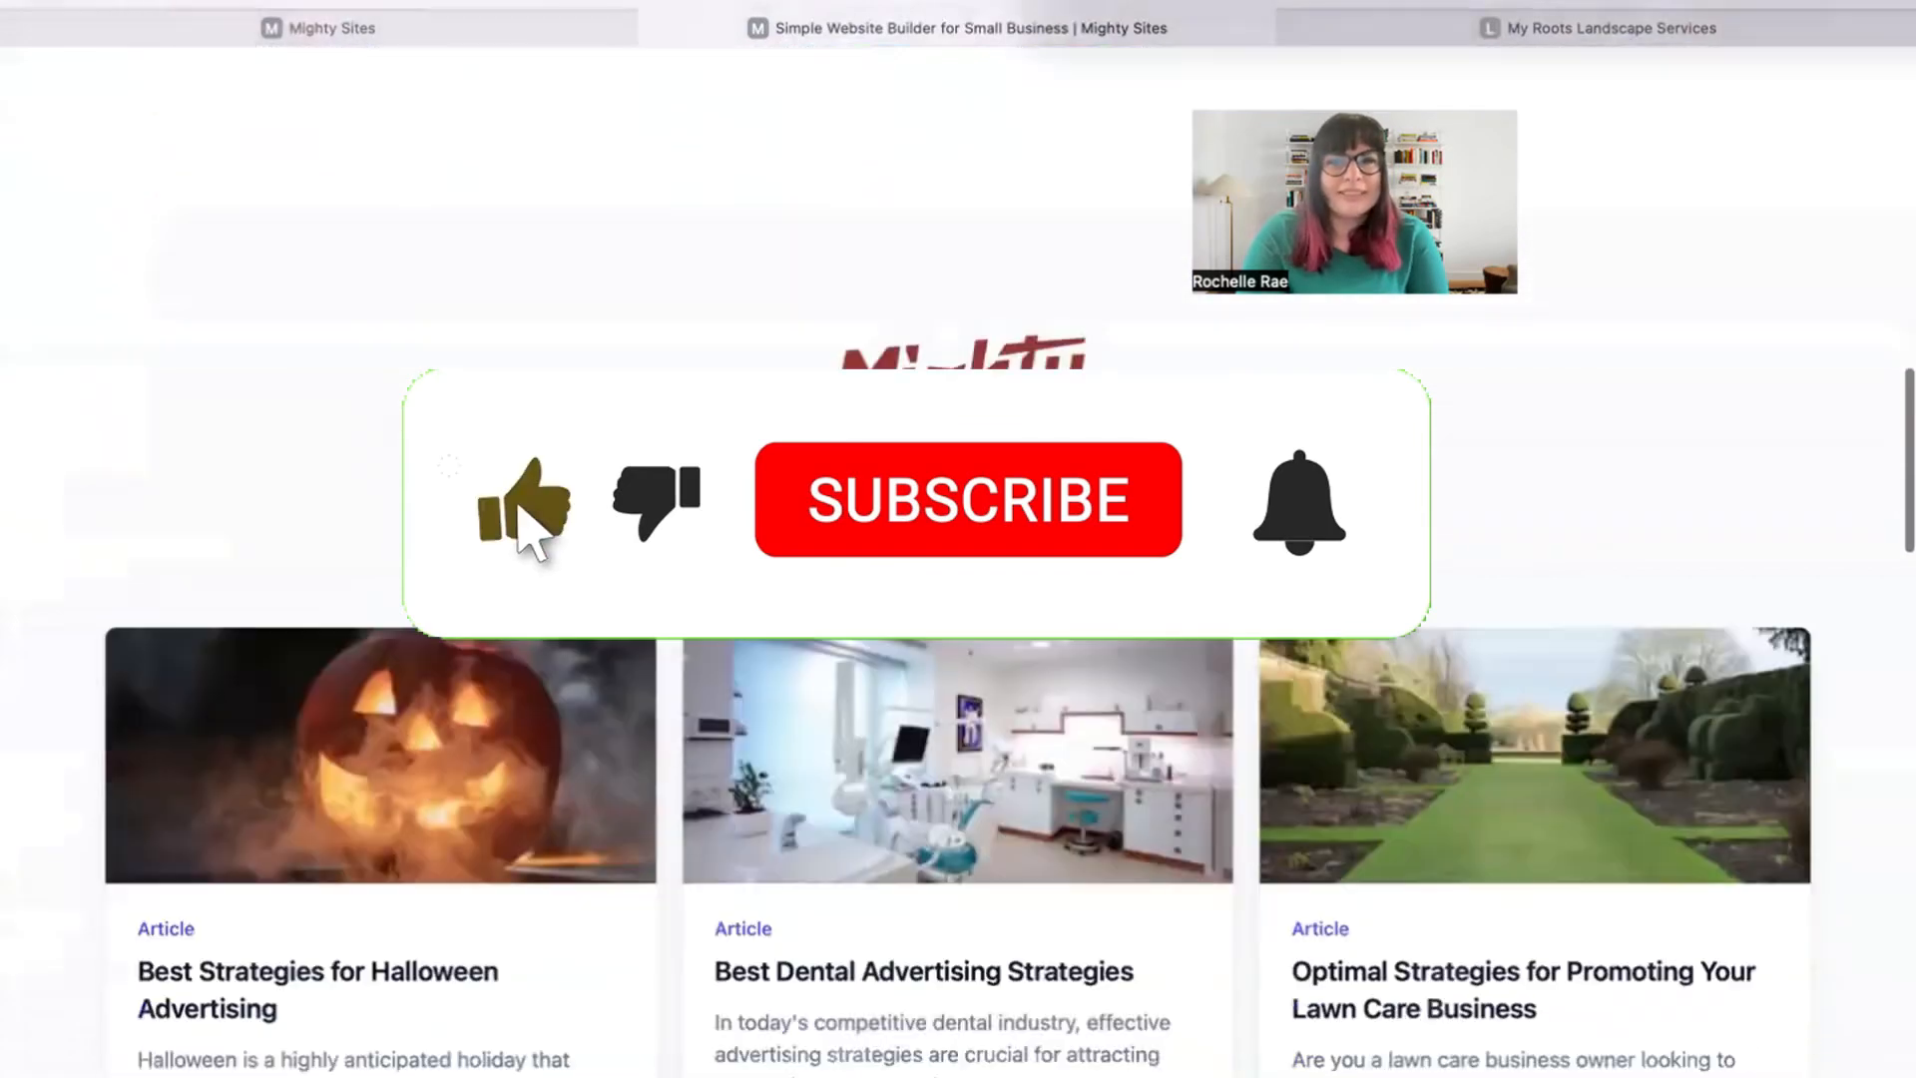
scroll(958, 599, "down", 1)
scroll(958, 599, "down", 1)
scroll(958, 600, "down", 1)
scroll(1412, 950, "down", 1)
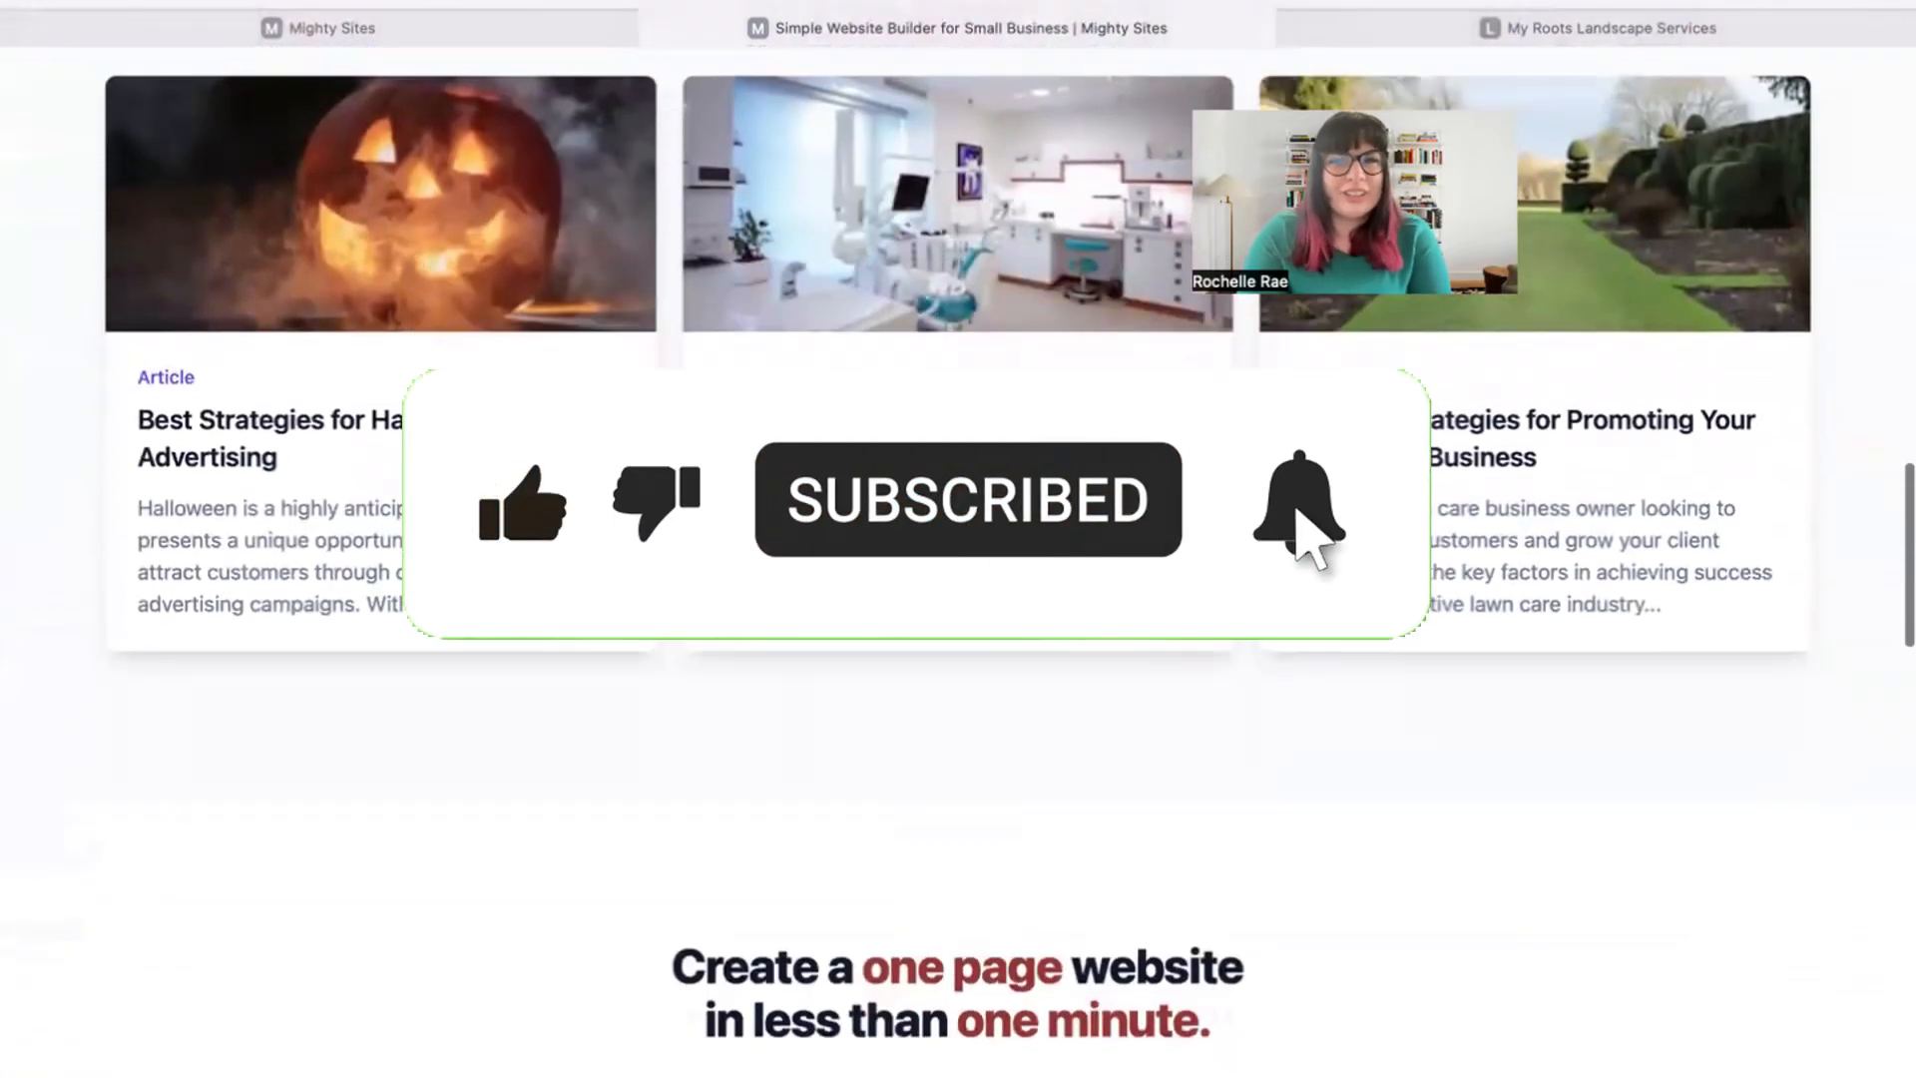
scroll(1412, 949, "down", 1)
scroll(1411, 950, "down", 1)
scroll(1412, 949, "down", 2)
scroll(958, 599, "down", 1)
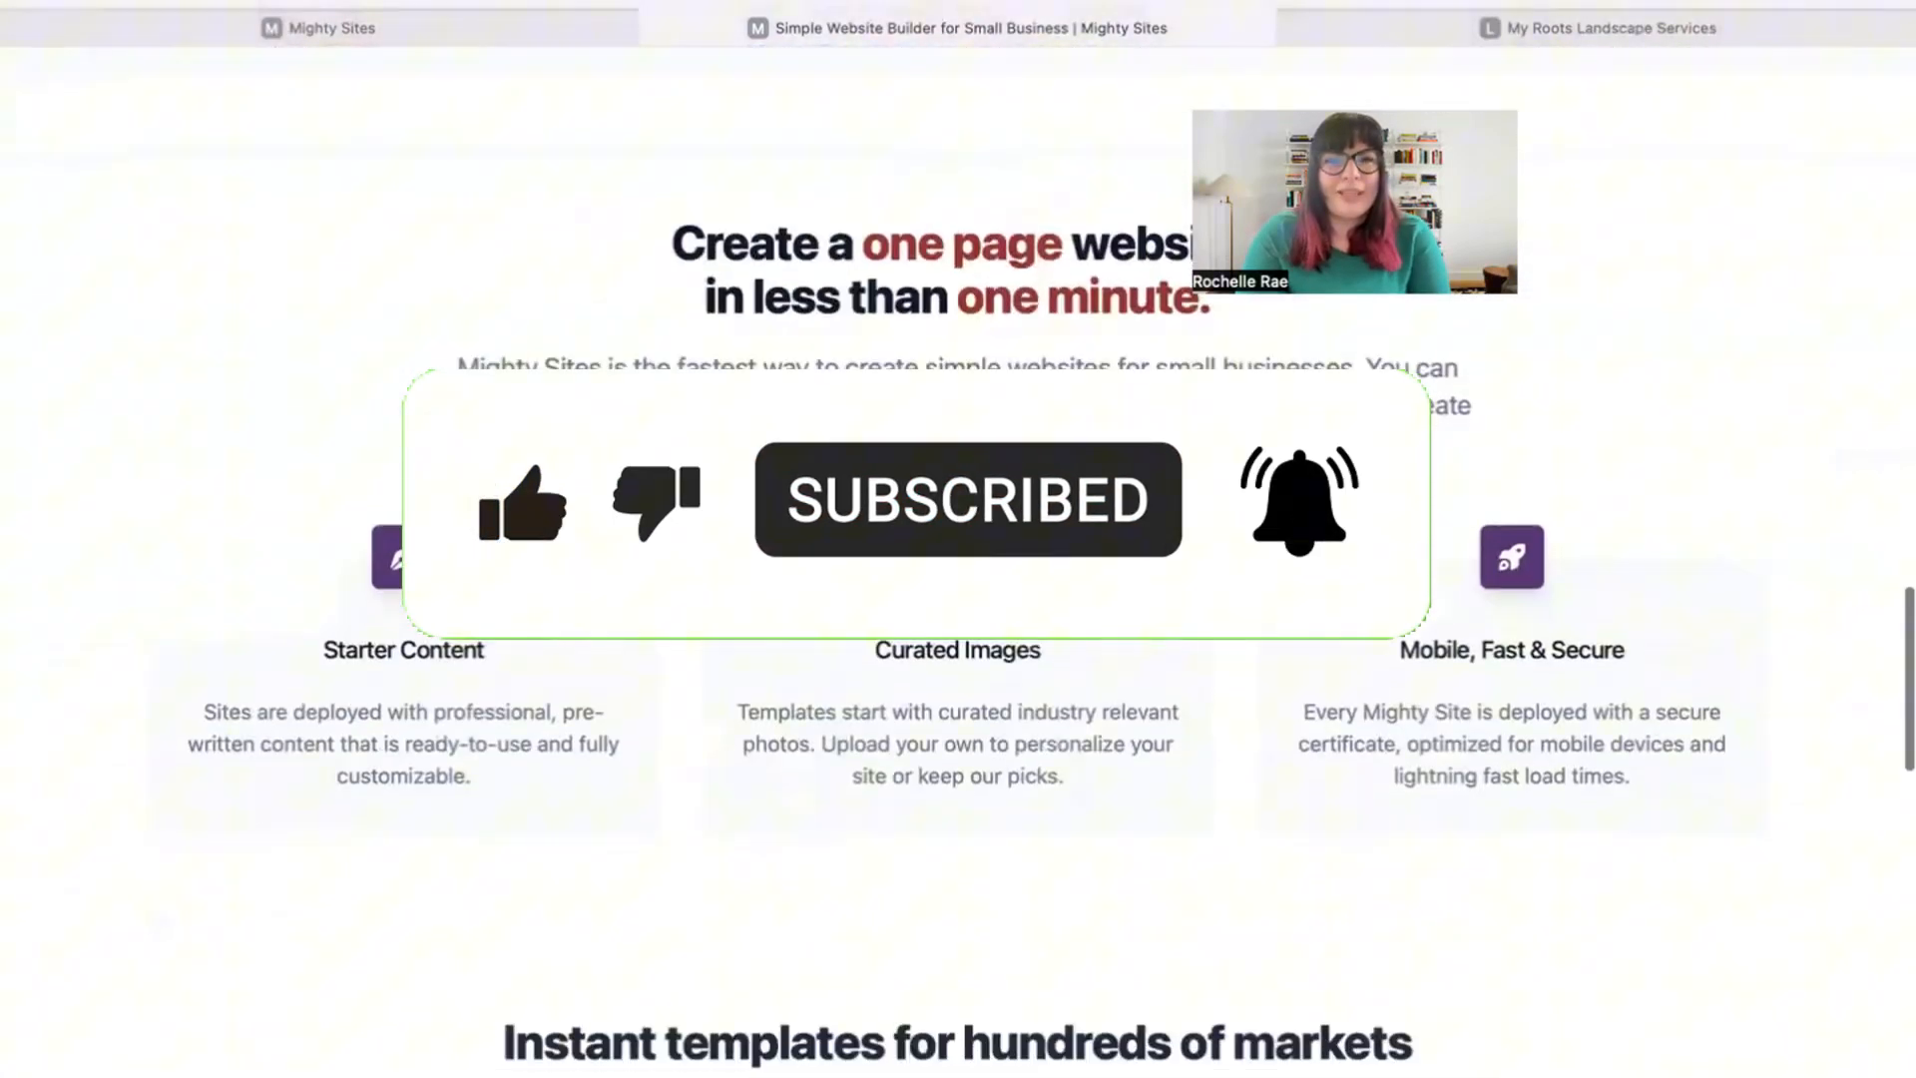